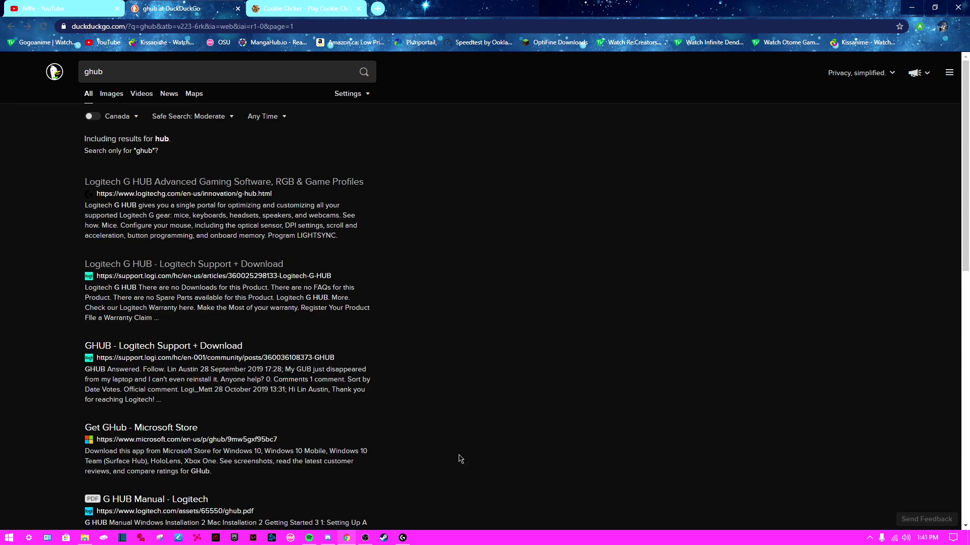
Delete the 'auto' macro and return to the home screen listing the G502 and C920.
{"action": "left_click", "coordinate": [402, 538]}
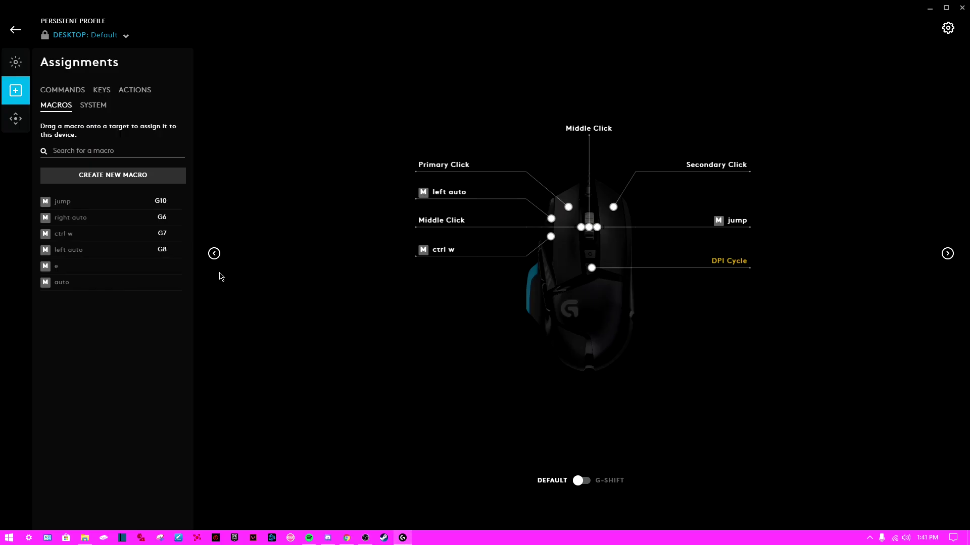
{"action": "left_click", "coordinate": [174, 283]}
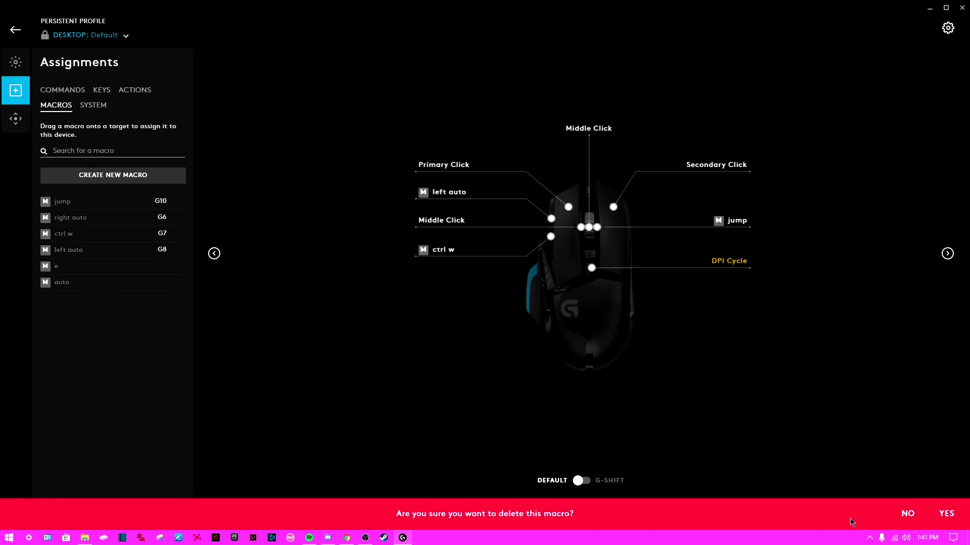
{"action": "left_click", "coordinate": [946, 515]}
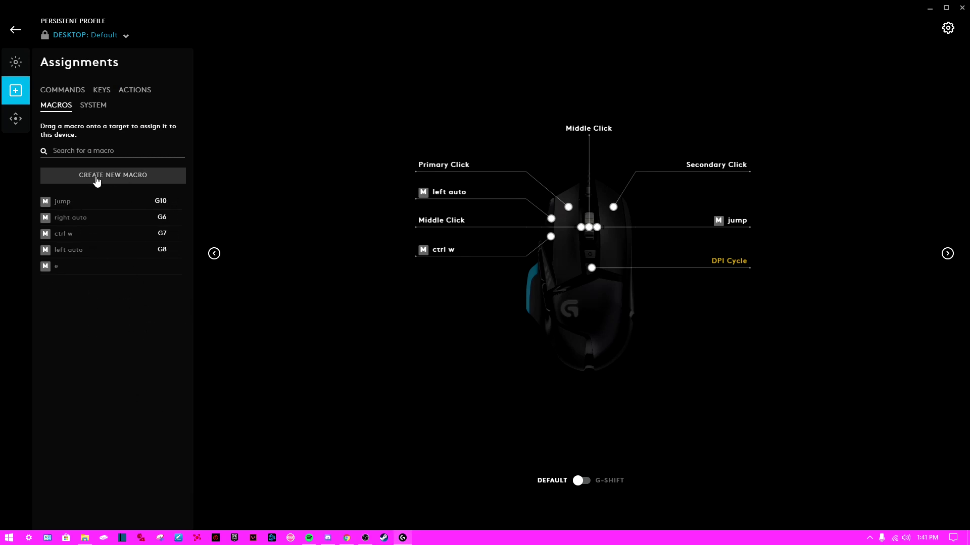
{"action": "mouse_move", "coordinate": [132, 263]}
{"action": "left_click", "coordinate": [16, 29]}
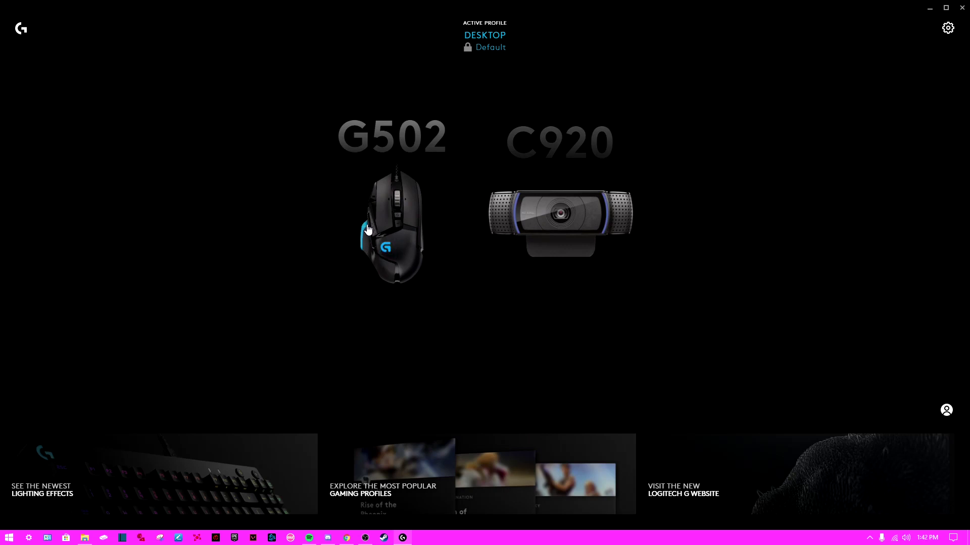
Open the G502 mouse's Assignments page and show its MACROS list.
{"action": "left_click", "coordinate": [395, 244]}
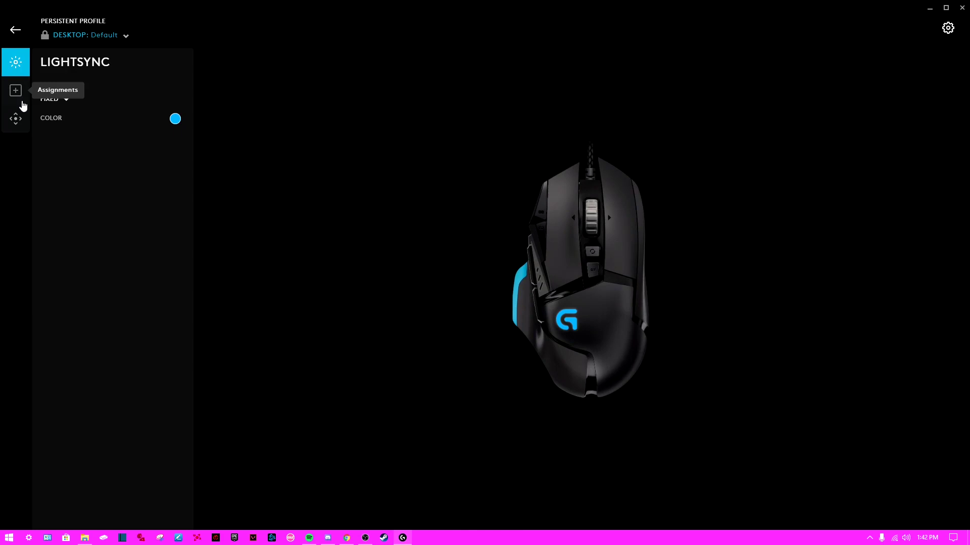
{"action": "left_click", "coordinate": [17, 92]}
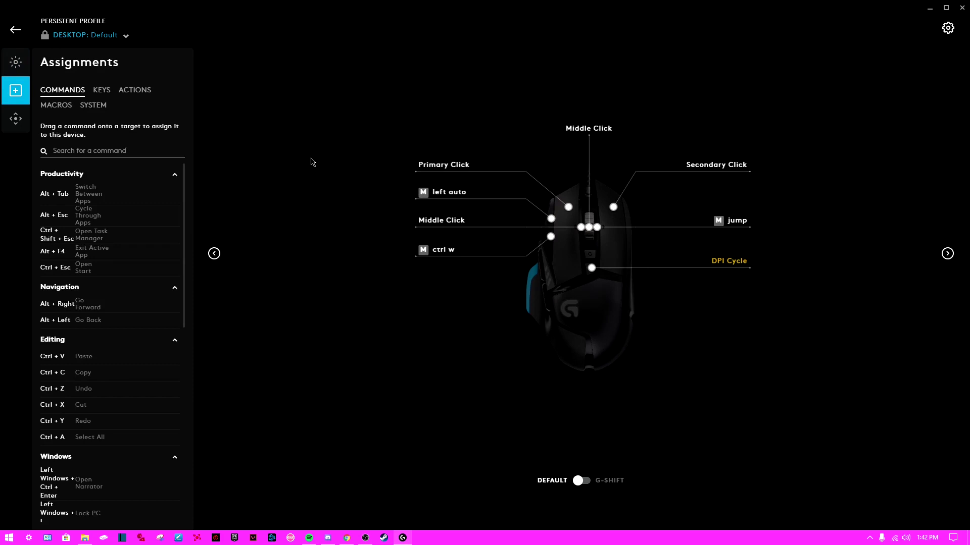
{"action": "left_click", "coordinate": [14, 29]}
{"action": "left_click", "coordinate": [390, 216]}
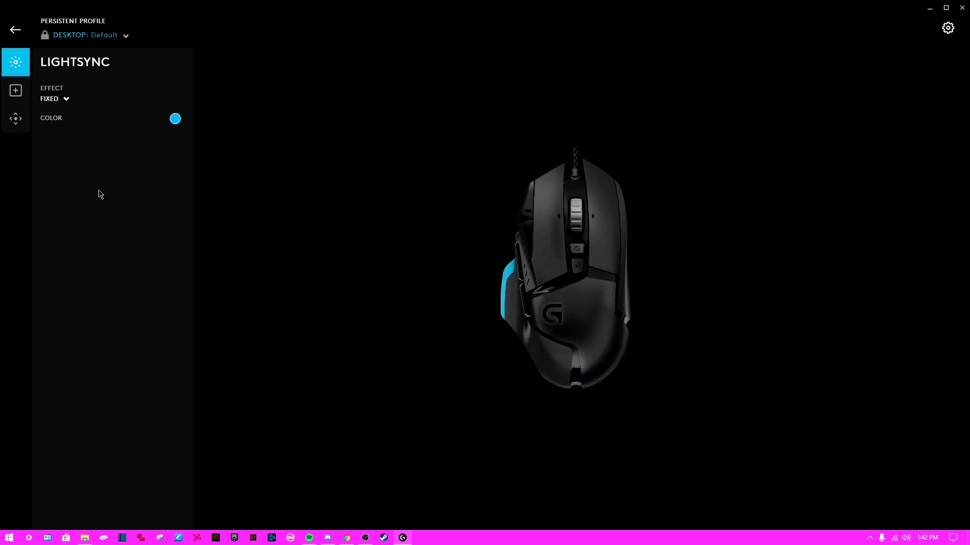
{"action": "left_click", "coordinate": [17, 95]}
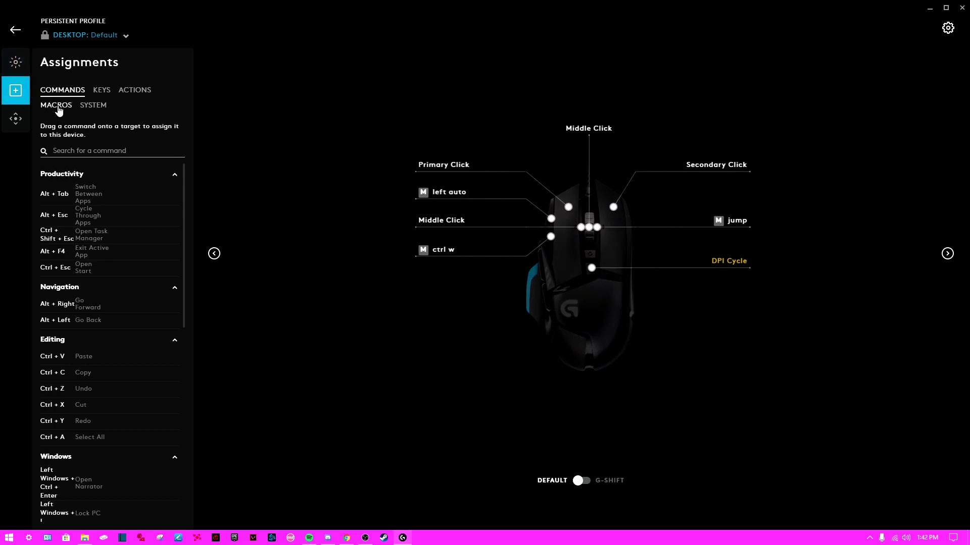
{"action": "left_click", "coordinate": [57, 106]}
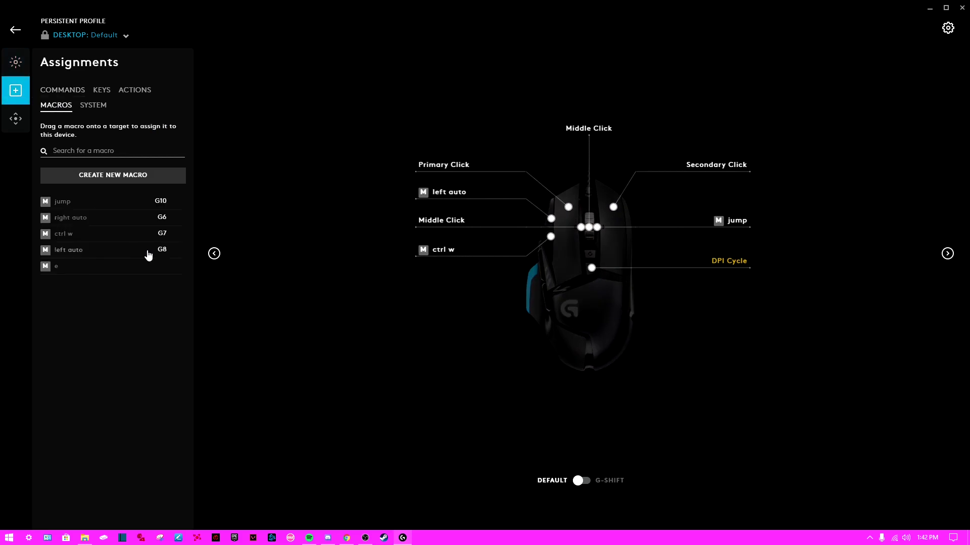
Create a new macro named 'left auto' of type Repeat While Holding.
{"action": "left_click", "coordinate": [93, 175]}
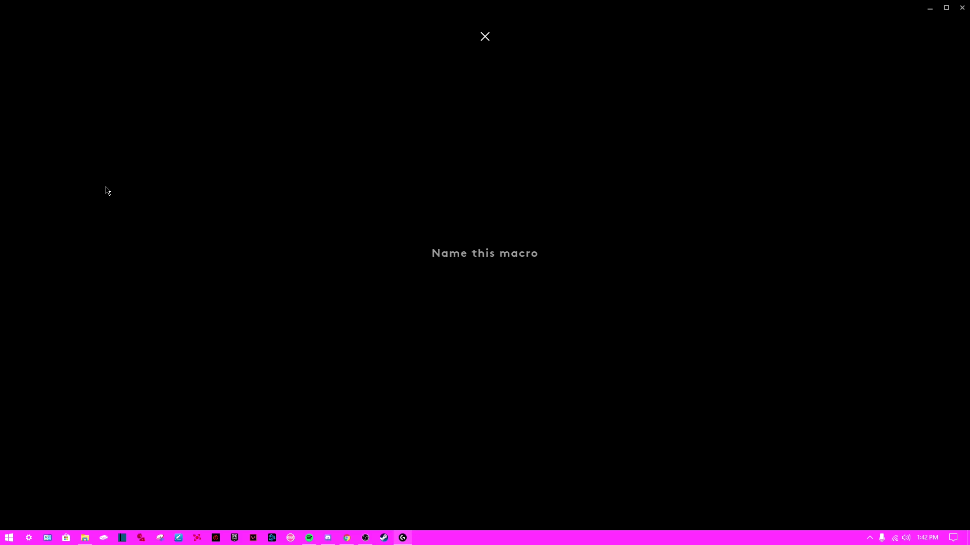
{"action": "type", "text": "left auto"}
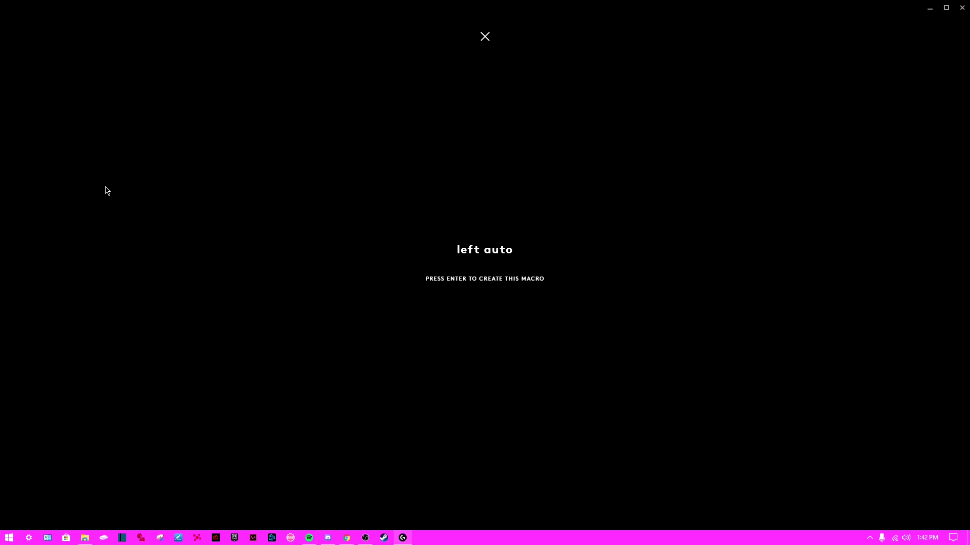
{"action": "key", "text": "Return"}
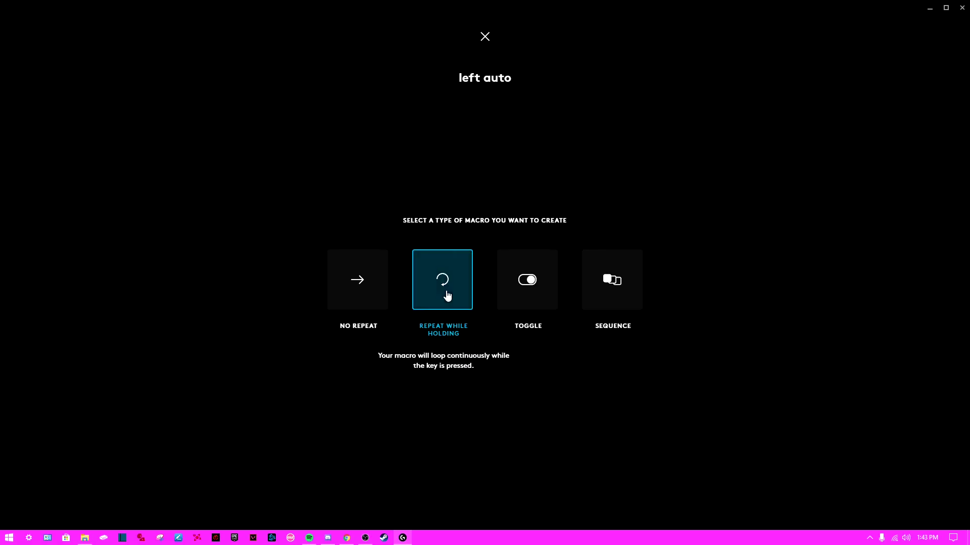
{"action": "left_click", "coordinate": [446, 295]}
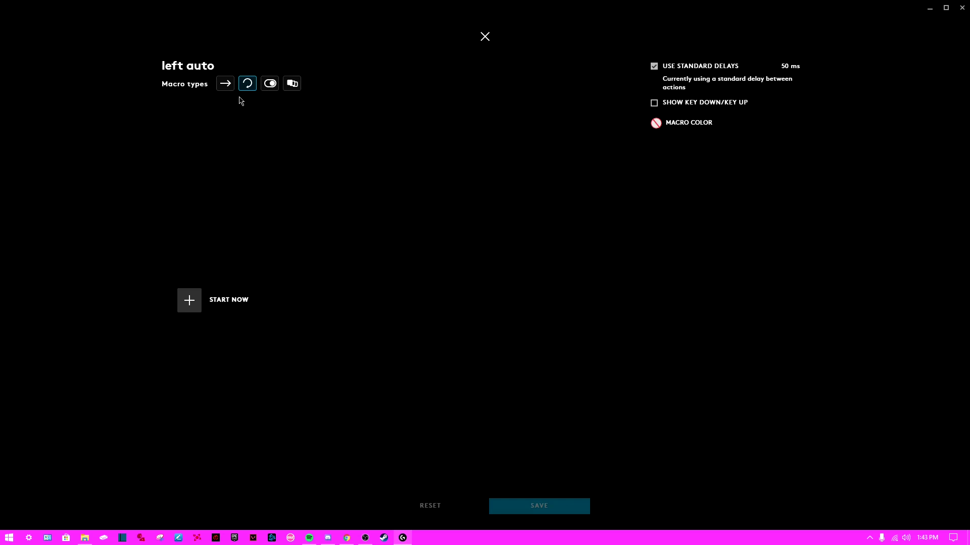
Turn off Use Standard Delays for 'left auto' and set its macro colour to No Color.
{"action": "left_click", "coordinate": [654, 67]}
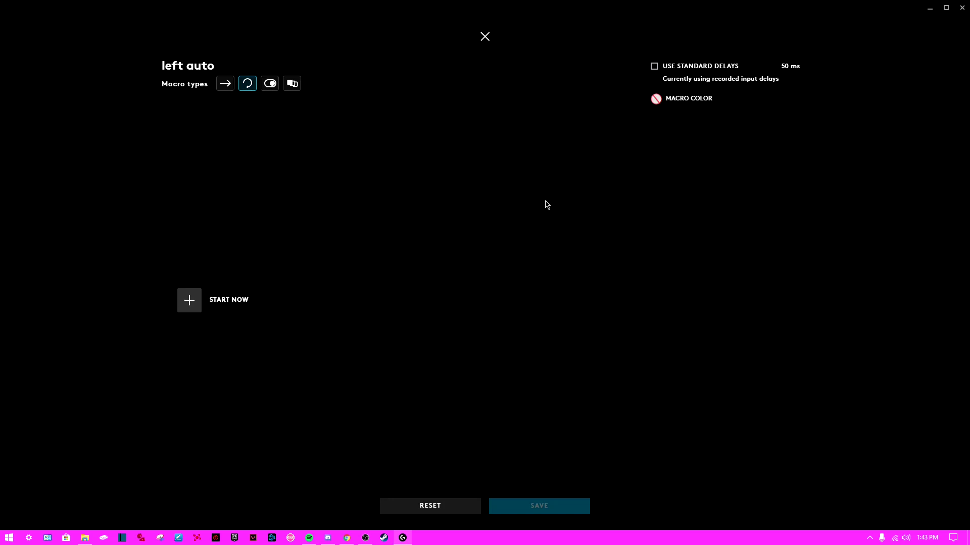
{"action": "left_click", "coordinate": [687, 99]}
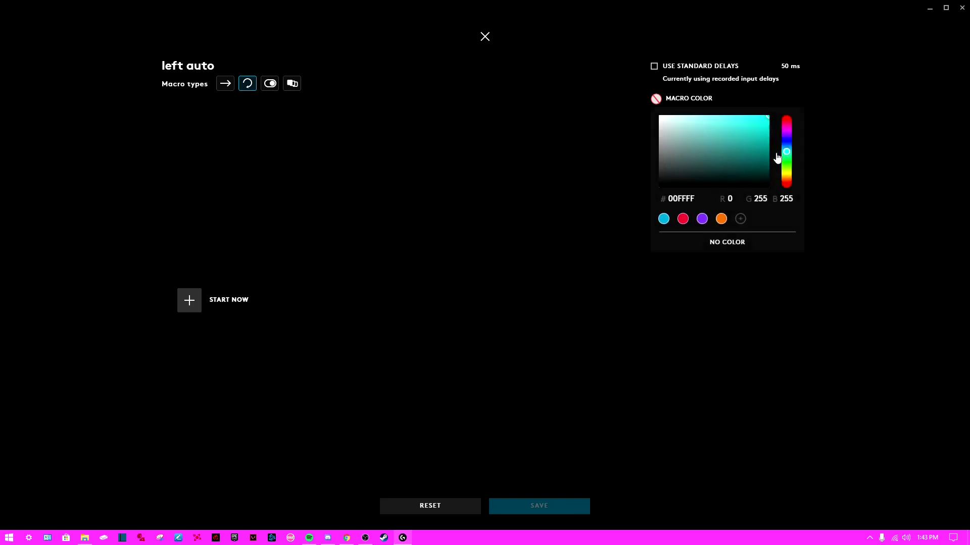
{"action": "left_click_drag", "start_coordinate": [786, 152], "coordinate": [786, 122]}
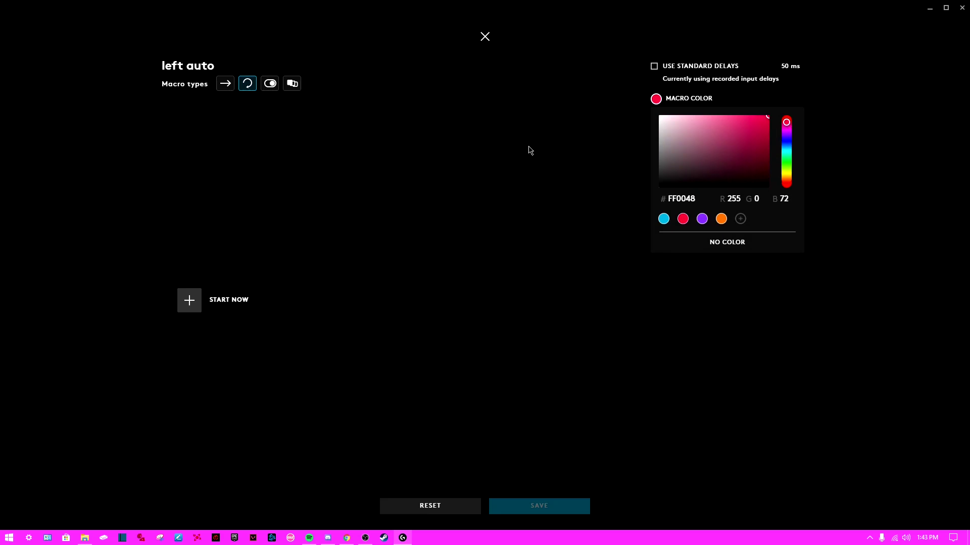
{"action": "left_click", "coordinate": [722, 245]}
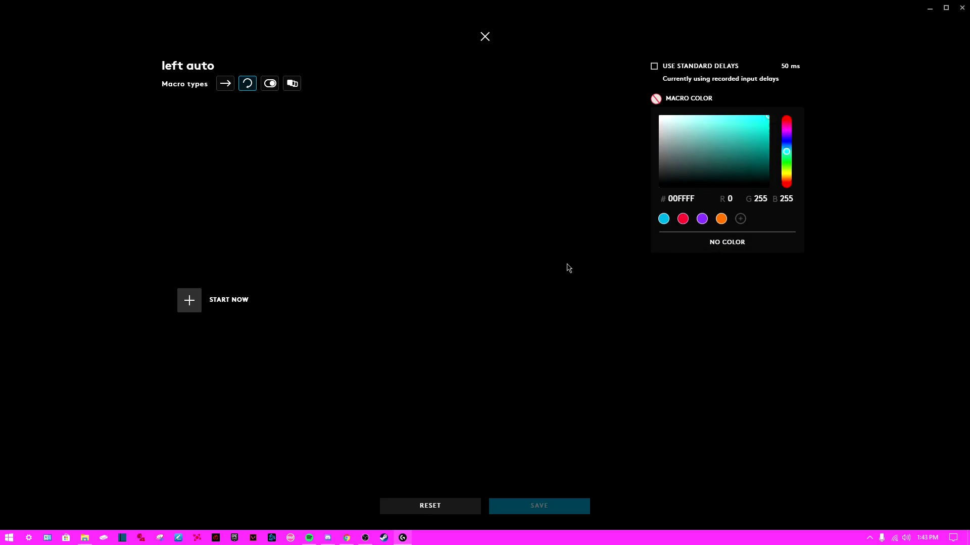
{"action": "left_click", "coordinate": [687, 105]}
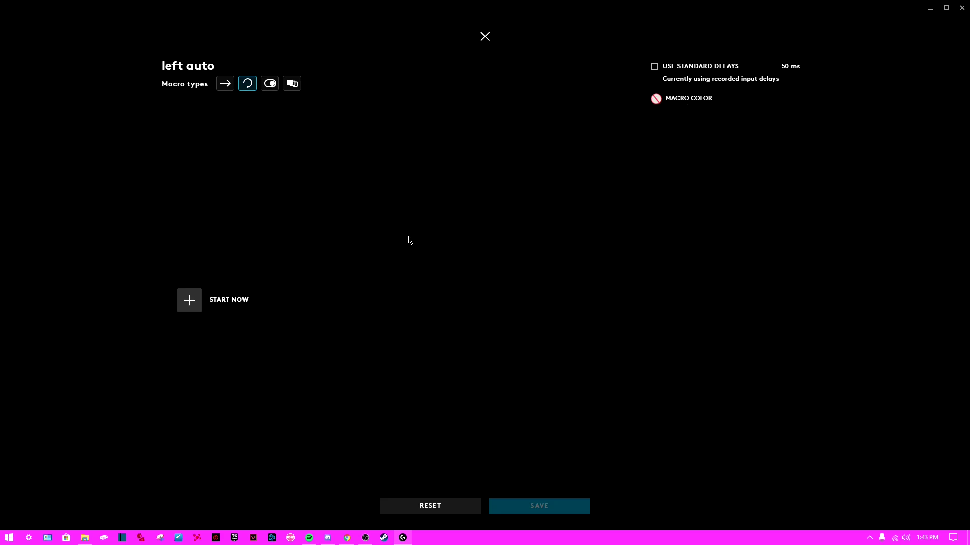
Record a single left-button click into 'left auto' with Record Keystrokes, then stop recording.
{"action": "left_click", "coordinate": [196, 310]}
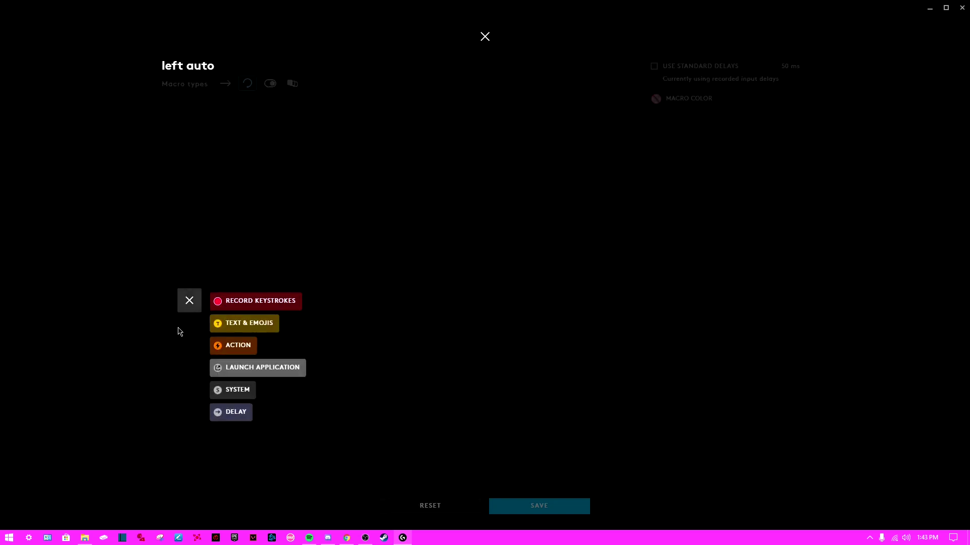
{"action": "left_click", "coordinate": [189, 300]}
{"action": "left_click", "coordinate": [189, 303]}
{"action": "left_click", "coordinate": [236, 307]}
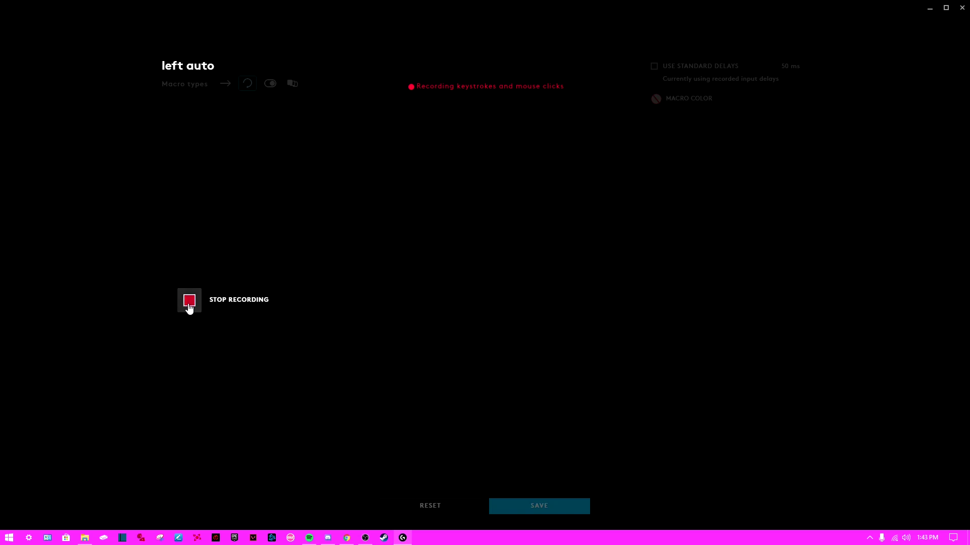
{"action": "left_click", "coordinate": [222, 368]}
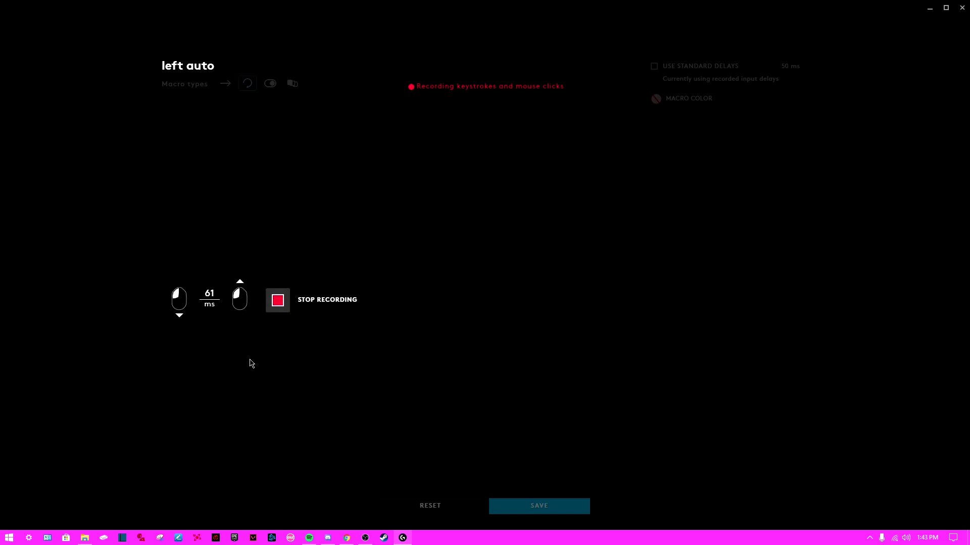
{"action": "left_click", "coordinate": [277, 305]}
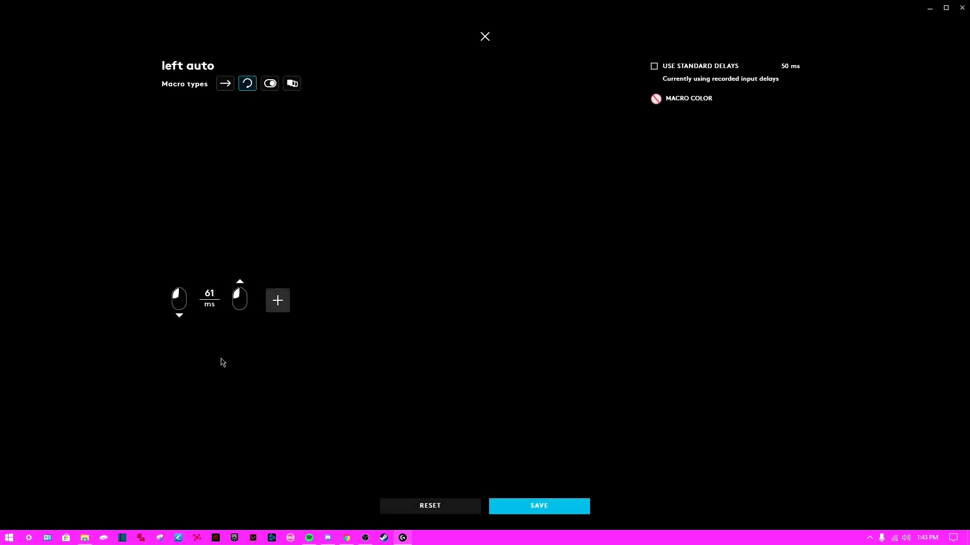
Change the press-to-release delay from 61 ms to 10 ms and save the macro.
{"action": "left_click", "coordinate": [213, 291]}
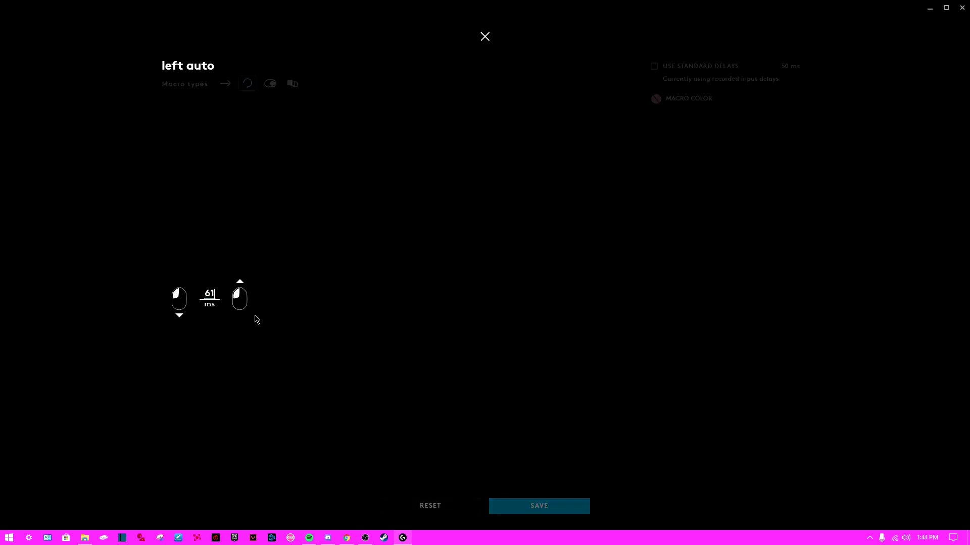
{"action": "key", "text": "BackSpace"}
{"action": "key", "text": "BackSpace"}
{"action": "type", "text": "10"}
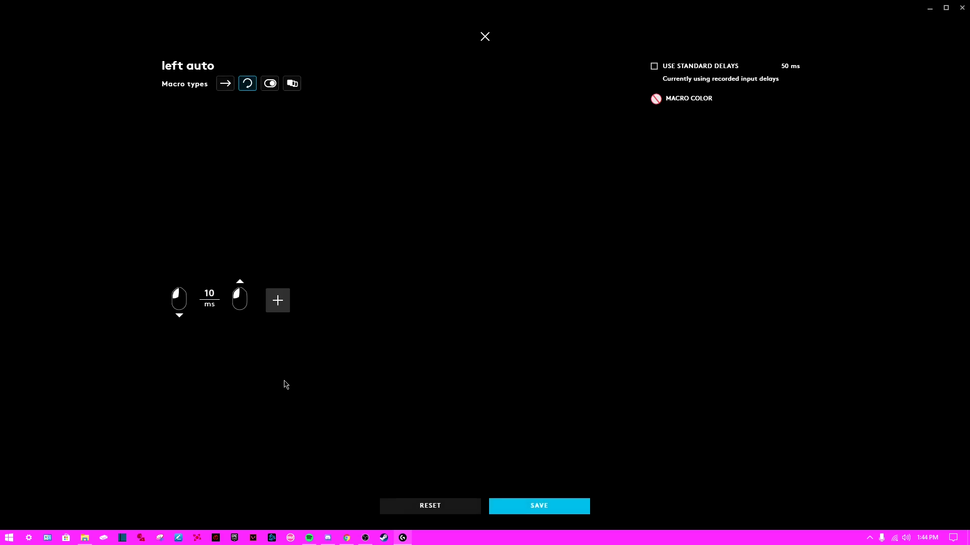
{"action": "left_click", "coordinate": [524, 507]}
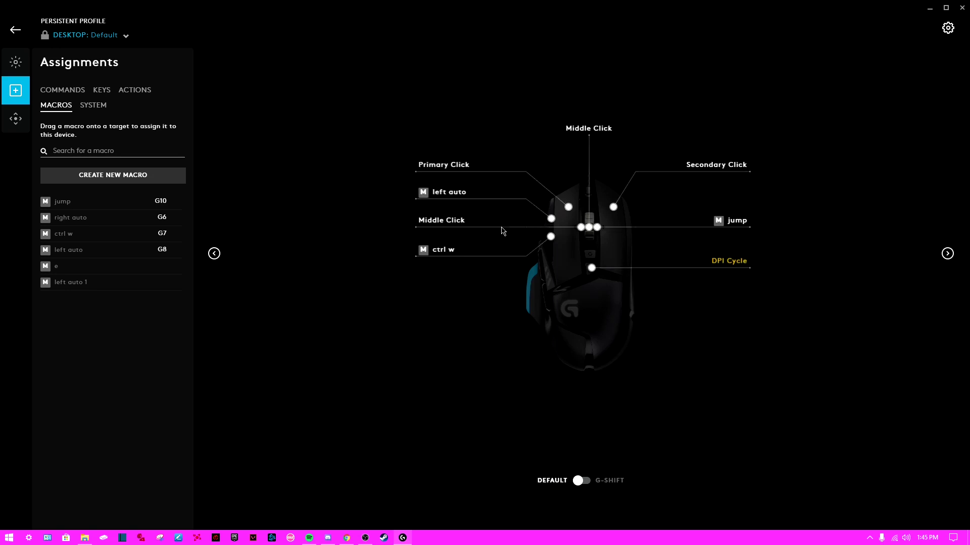
{"action": "left_click_drag", "start_coordinate": [93, 283], "coordinate": [393, 292]}
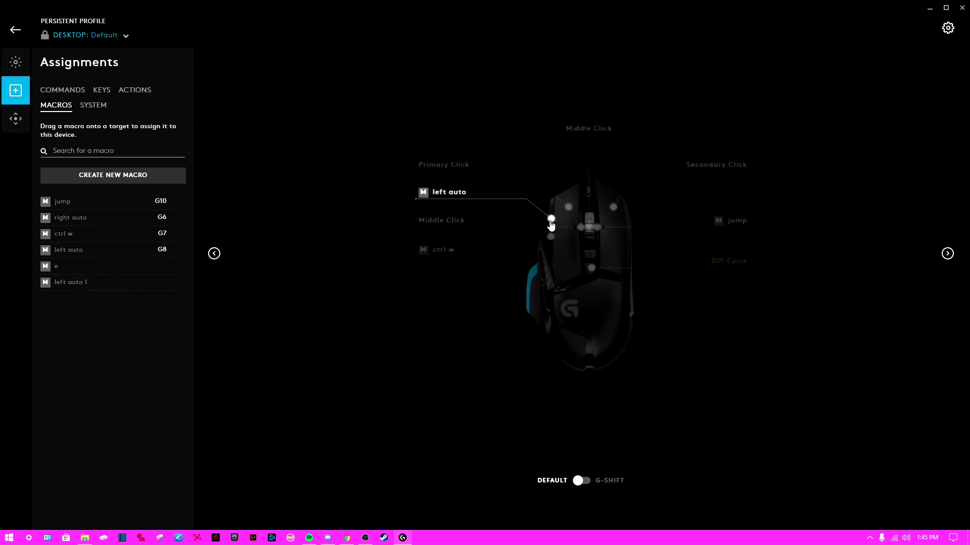
{"action": "left_click_drag", "start_coordinate": [72, 282], "coordinate": [554, 224]}
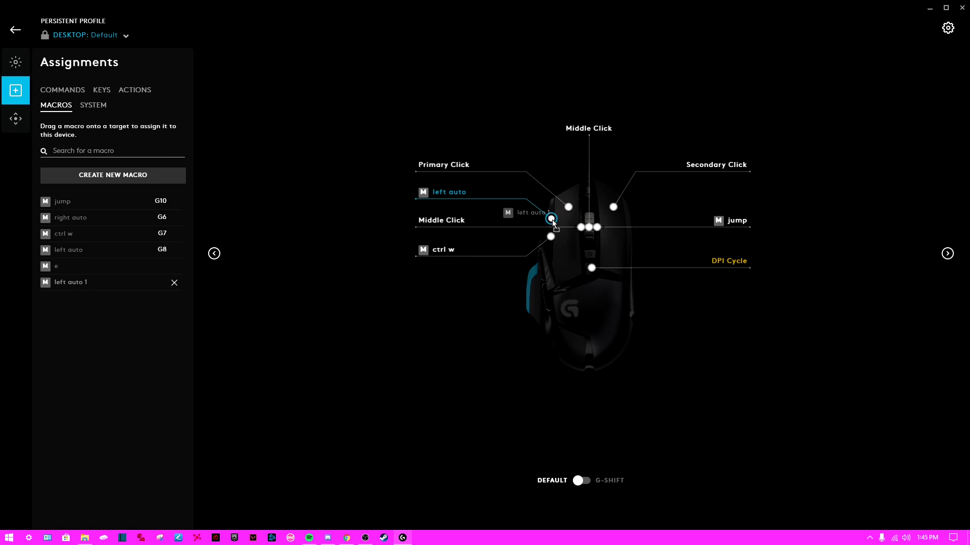
{"action": "left_click_drag", "start_coordinate": [553, 223], "coordinate": [134, 287]}
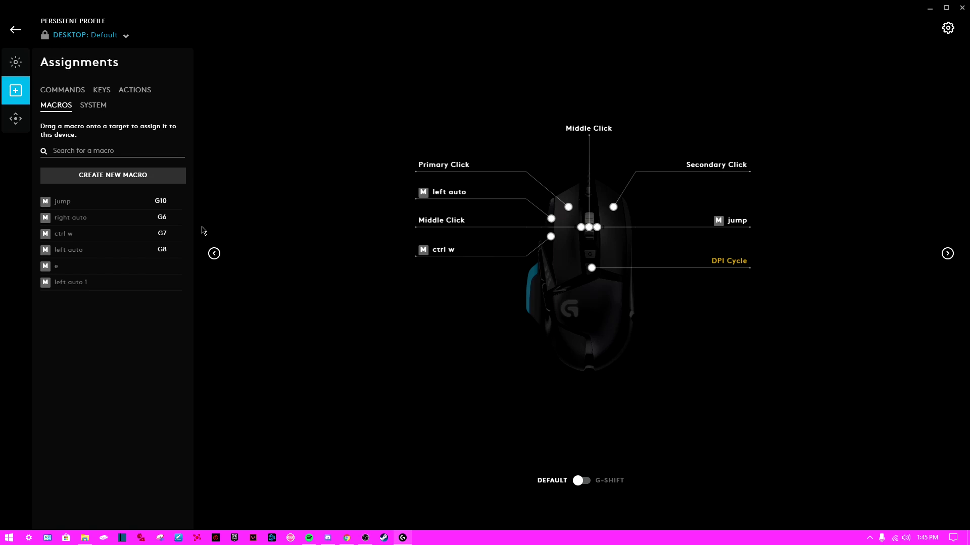
{"action": "left_click", "coordinate": [73, 207]}
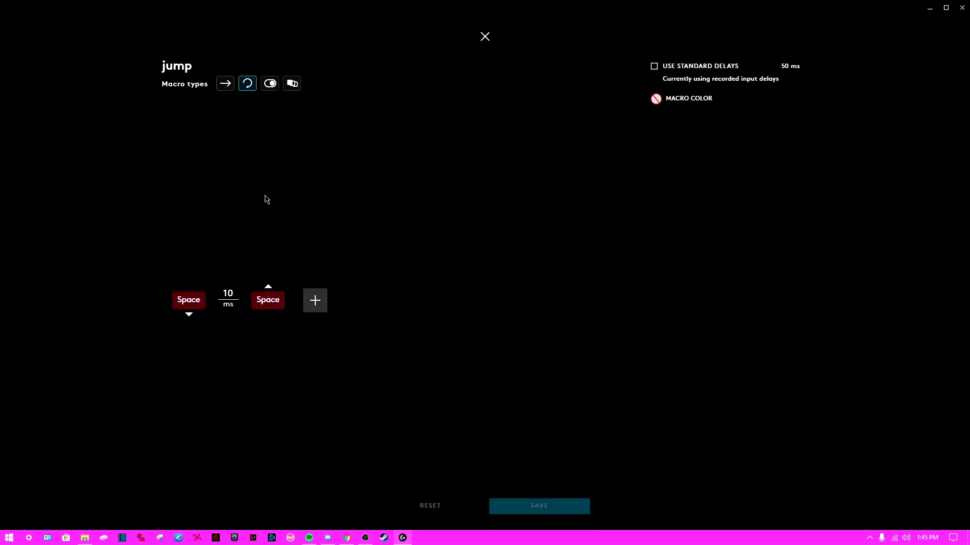
{"action": "left_click", "coordinate": [485, 36]}
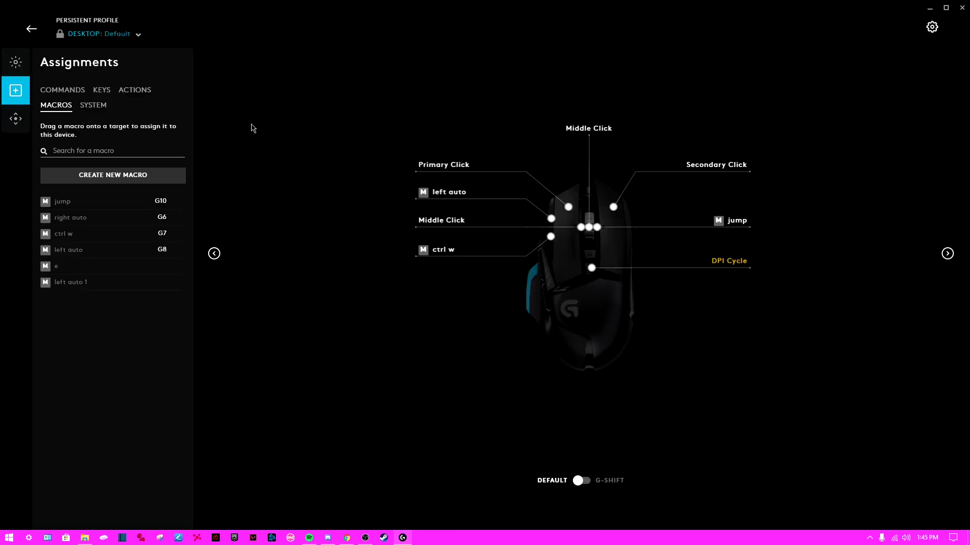
{"action": "left_click", "coordinate": [84, 220]}
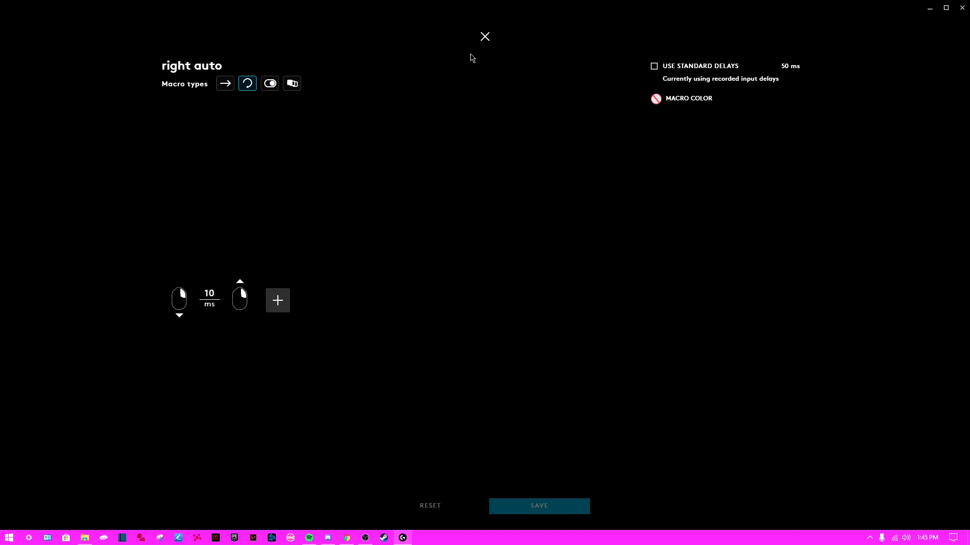
{"action": "left_click", "coordinate": [485, 36]}
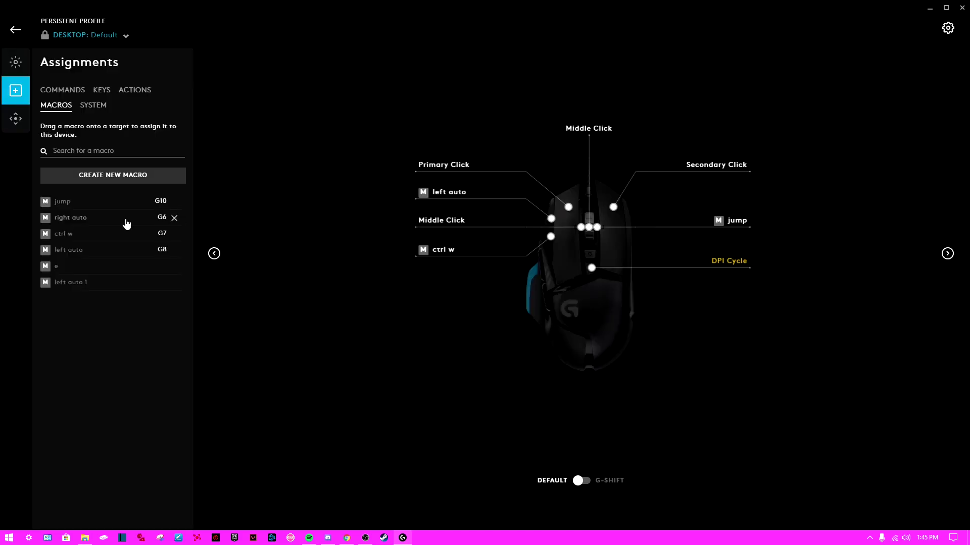
{"action": "left_click", "coordinate": [94, 251]}
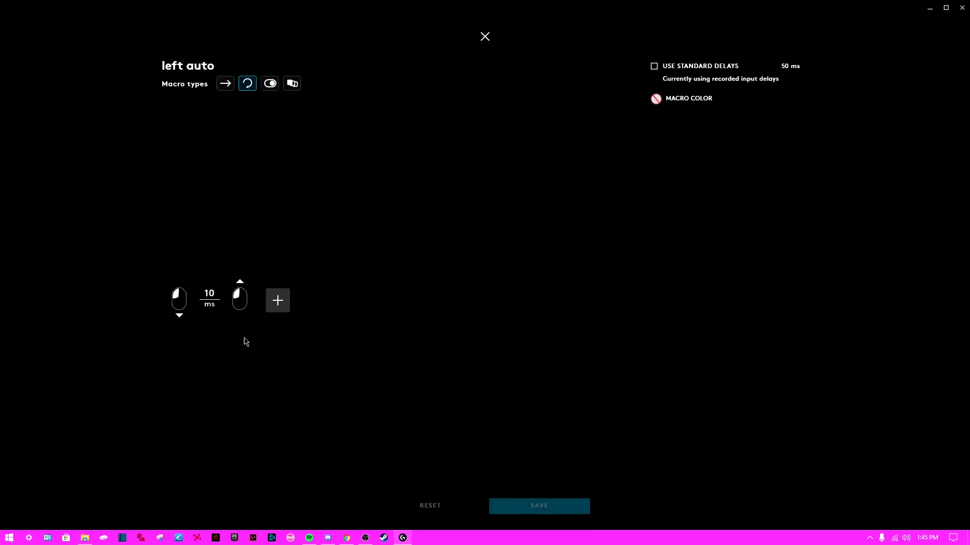
{"action": "left_click", "coordinate": [485, 37]}
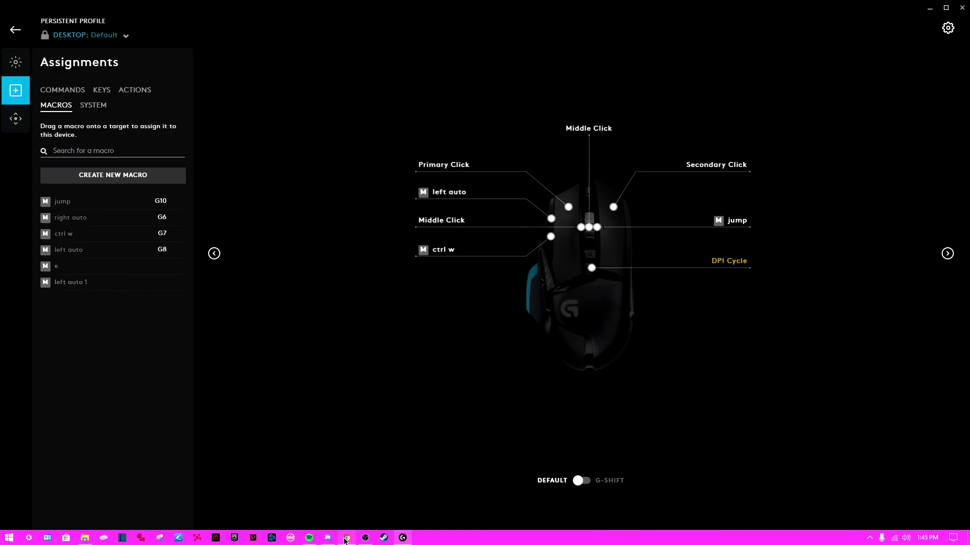
{"action": "mouse_move", "coordinate": [345, 540]}
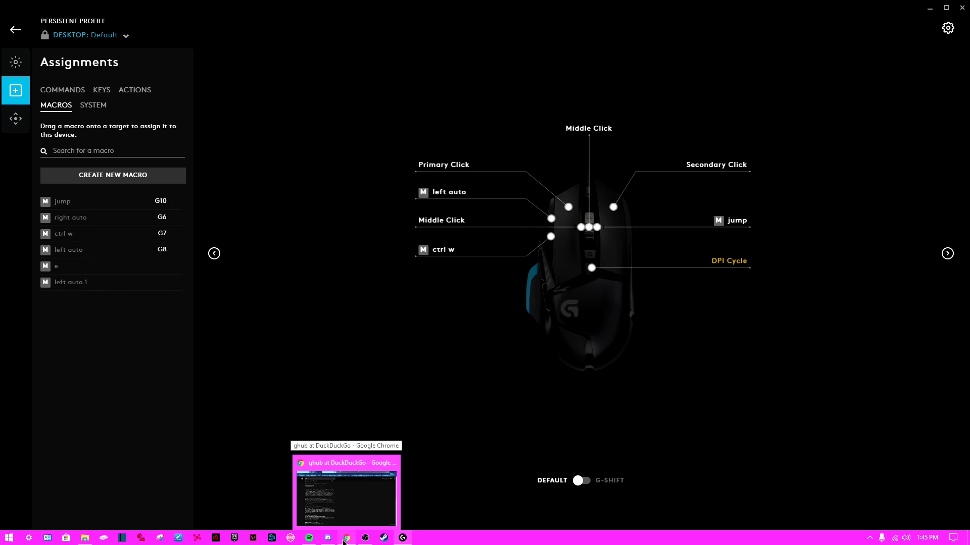
{"action": "left_click", "coordinate": [869, 538]}
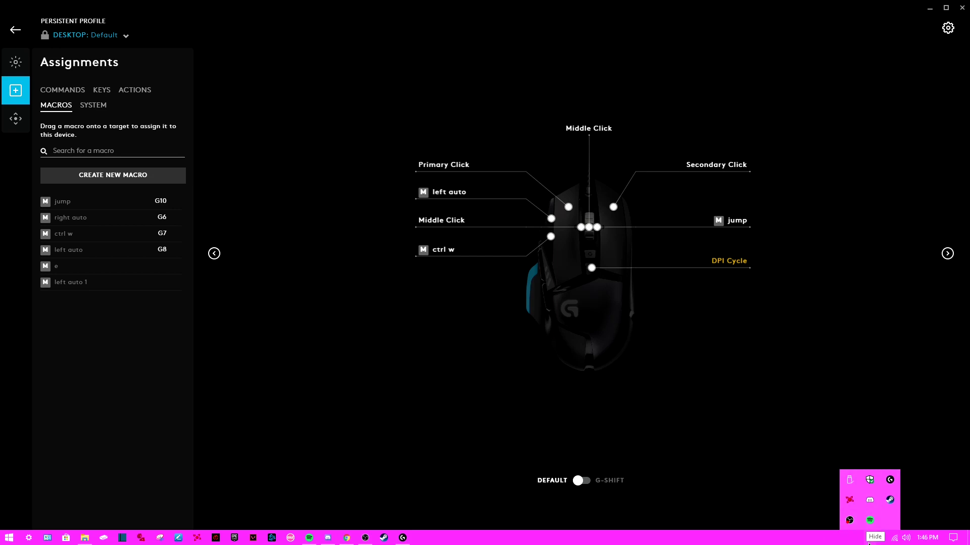
Switch to the Cookie Clicker tab in Chrome and click the big cookie repeatedly, reaching 601 cookies.
{"action": "left_click", "coordinate": [351, 541]}
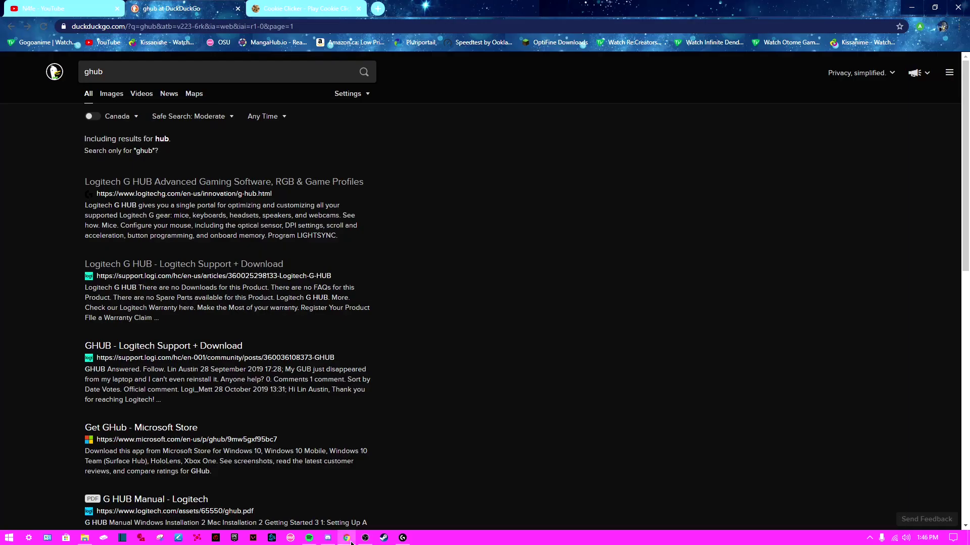
{"action": "left_click", "coordinate": [280, 7]}
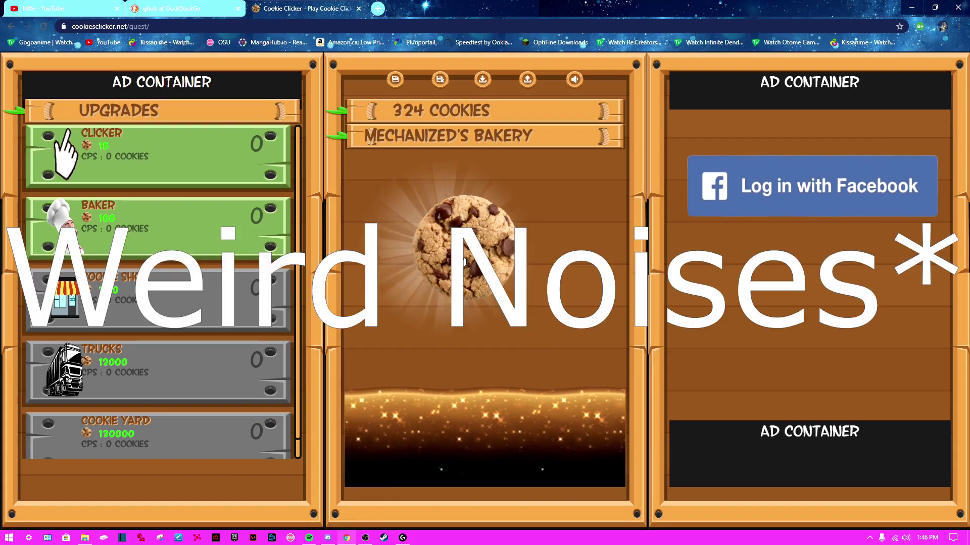
{"action": "left_click", "coordinate": [464, 260]}
{"action": "left_click", "coordinate": [463, 260]}
{"action": "left_click", "coordinate": [462, 260]}
{"action": "left_click", "coordinate": [462, 260]}
{"action": "left_click", "coordinate": [462, 260]}
{"action": "left_click", "coordinate": [462, 261]}
{"action": "left_click", "coordinate": [462, 260]}
{"action": "left_click", "coordinate": [462, 260]}
{"action": "left_click", "coordinate": [463, 260]}
{"action": "left_click", "coordinate": [462, 260]}
{"action": "left_click", "coordinate": [462, 260]}
{"action": "left_click", "coordinate": [462, 260]}
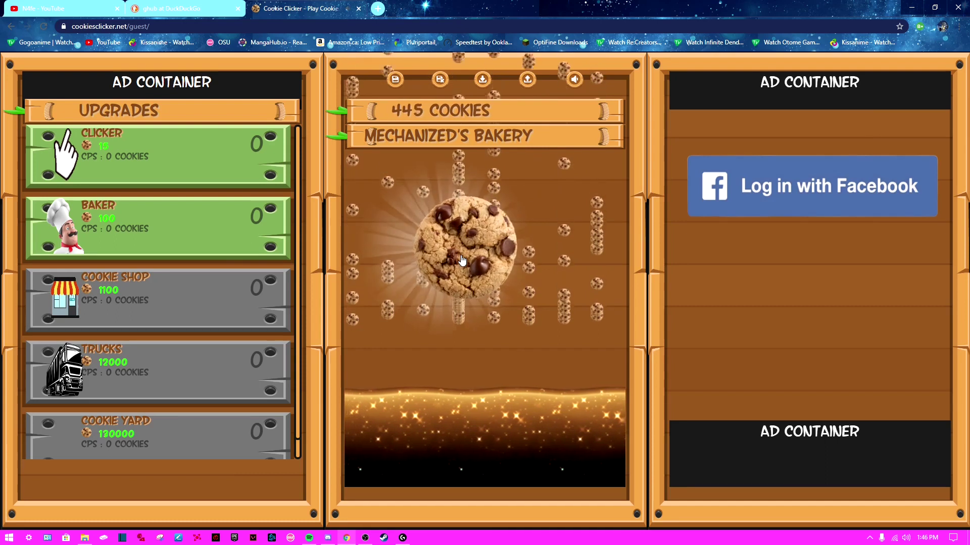
{"action": "left_click", "coordinate": [462, 260]}
{"action": "left_click", "coordinate": [463, 260]}
{"action": "left_click", "coordinate": [462, 260]}
{"action": "left_click", "coordinate": [462, 260]}
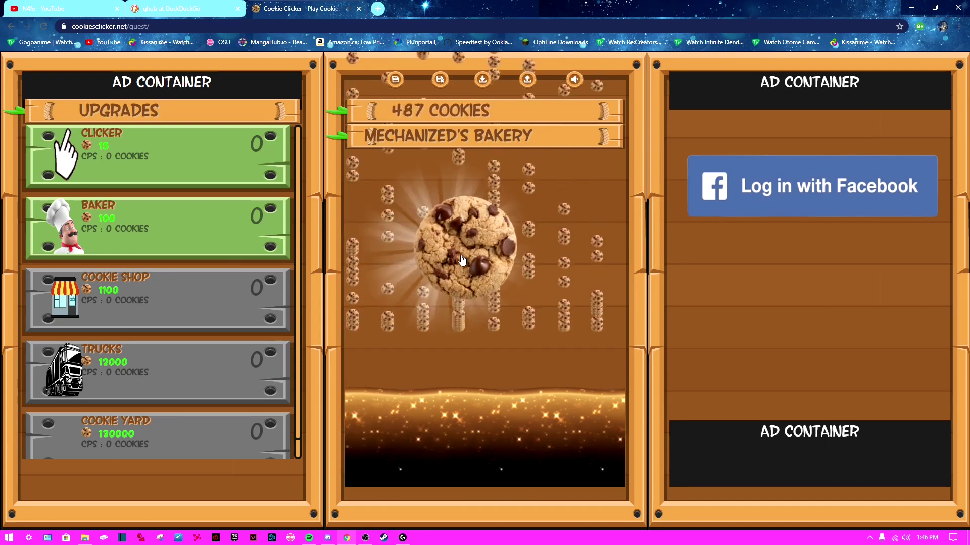
{"action": "left_click", "coordinate": [462, 260]}
{"action": "left_click", "coordinate": [462, 260]}
{"action": "left_click", "coordinate": [462, 260]}
{"action": "left_click", "coordinate": [462, 260]}
{"action": "left_click", "coordinate": [462, 260]}
{"action": "left_click", "coordinate": [462, 260]}
{"action": "left_click", "coordinate": [462, 260]}
{"action": "left_click", "coordinate": [462, 260]}
{"action": "left_click", "coordinate": [462, 260]}
{"action": "left_click", "coordinate": [462, 260]}
{"action": "left_click", "coordinate": [462, 260]}
{"action": "left_click", "coordinate": [462, 260]}
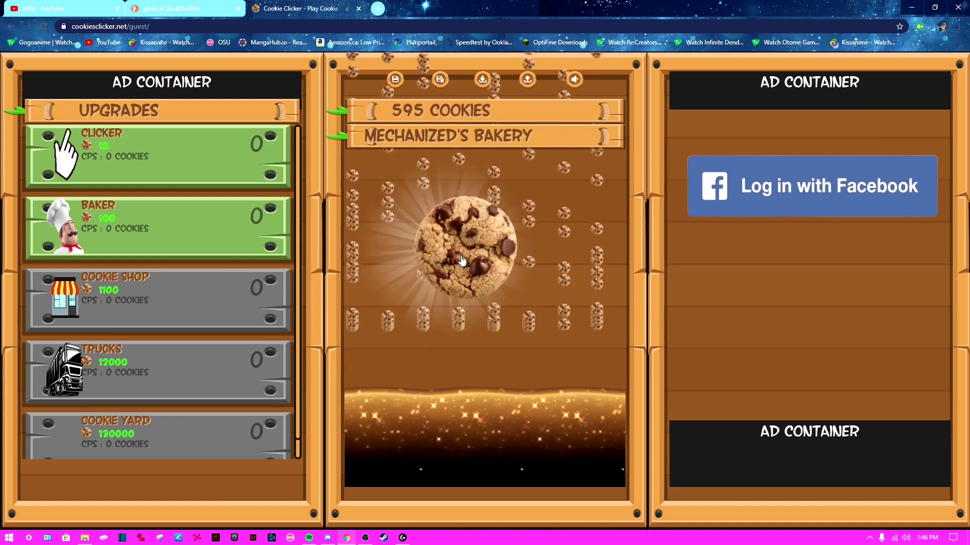
{"action": "left_click", "coordinate": [462, 260]}
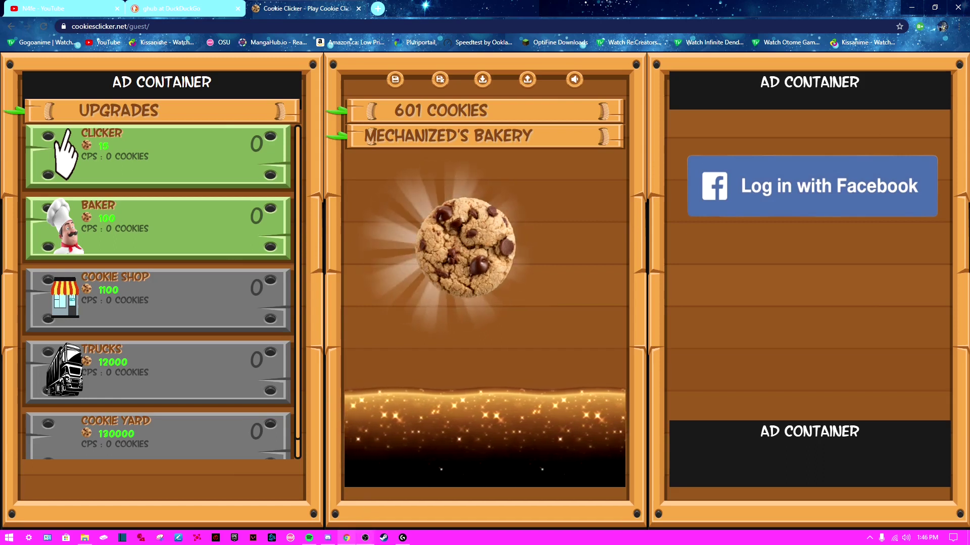
Bring G HUB back to the front on the G502 button assignments page.
{"action": "left_click", "coordinate": [403, 537]}
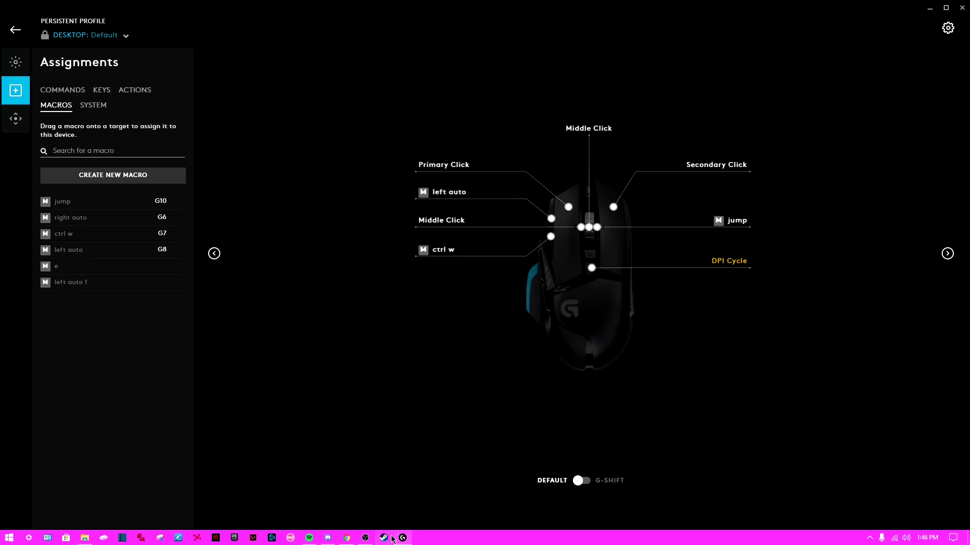